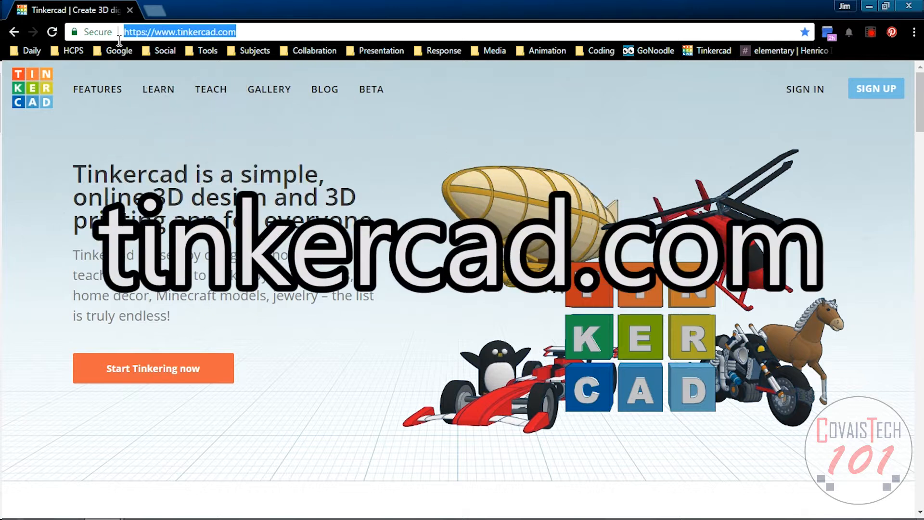
Step: Sign in to Tinkercad with a Google account and choose to stay signed in on this computer
left_click(517, 134)
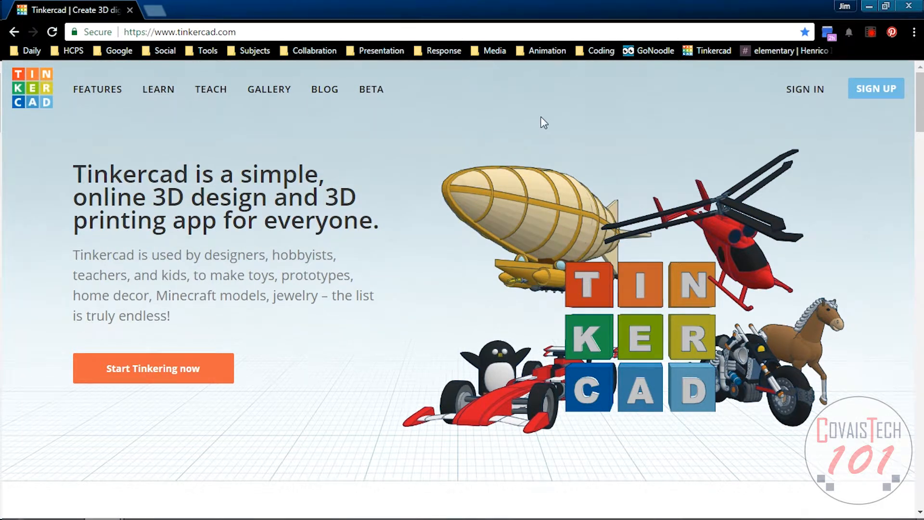
left_click(803, 91)
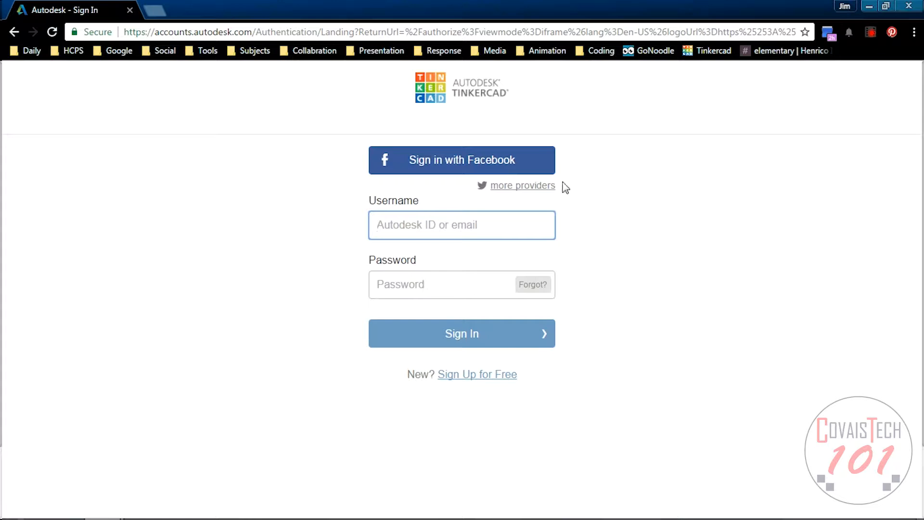
left_click(533, 189)
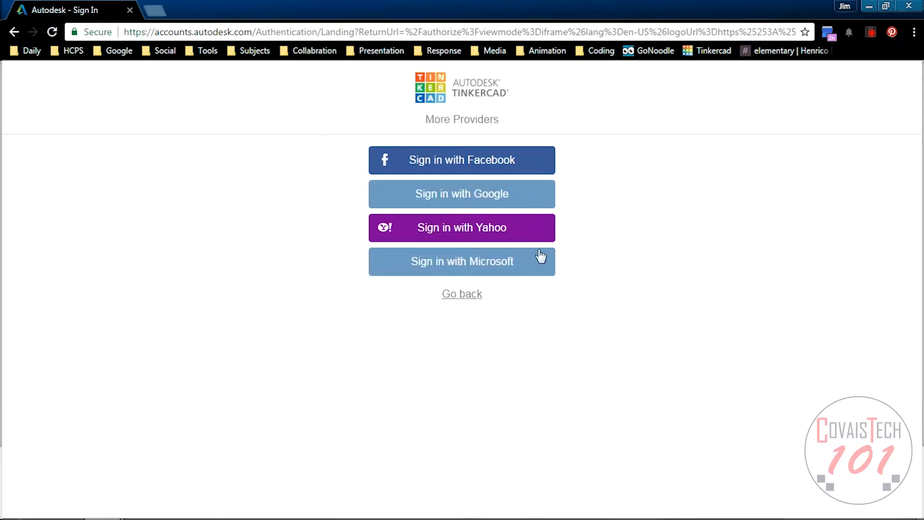
left_click(528, 200)
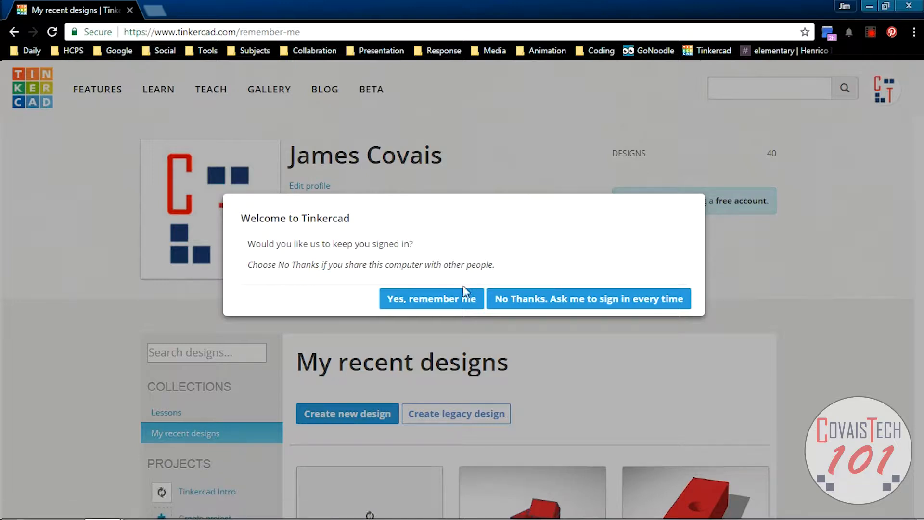
left_click(463, 291)
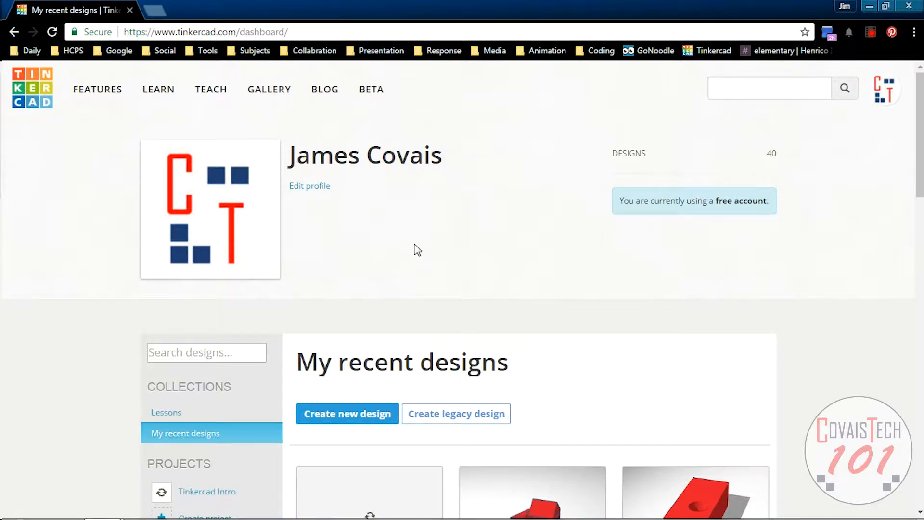
Step: Create a new project from the dashboard and start a new design inside it
scroll(415, 248, "down", 3)
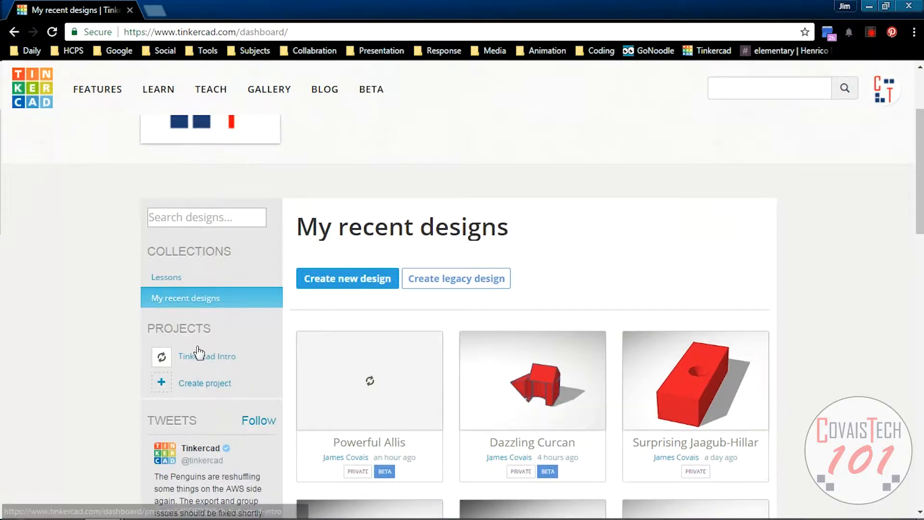
left_click(192, 384)
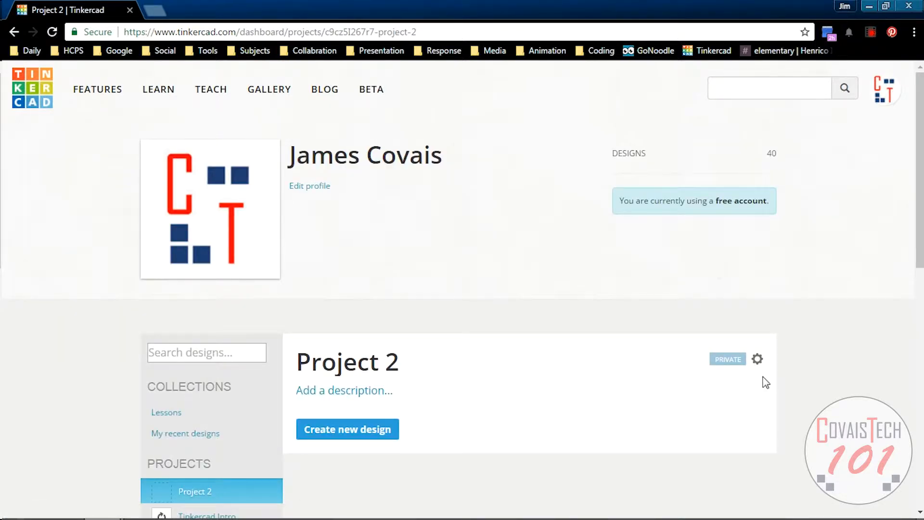
scroll(572, 368, "down", 1)
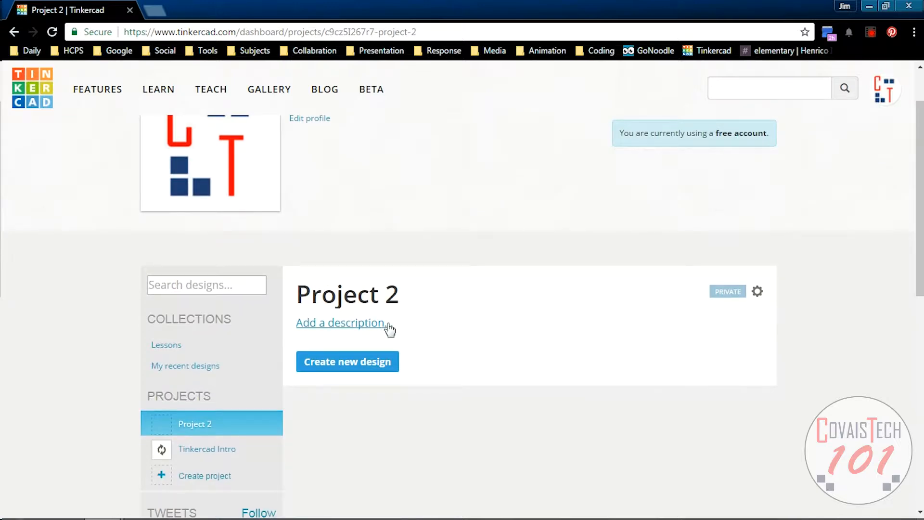
left_click(368, 363)
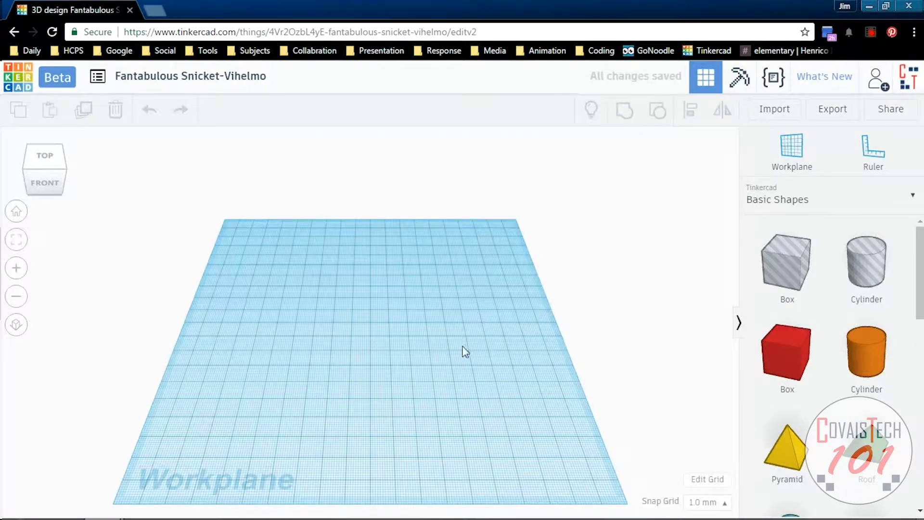
Step: Place a solid red box of 20 by 20 by 20 mm near the middle of the workplane
right_click_drag(483, 433, 491, 400)
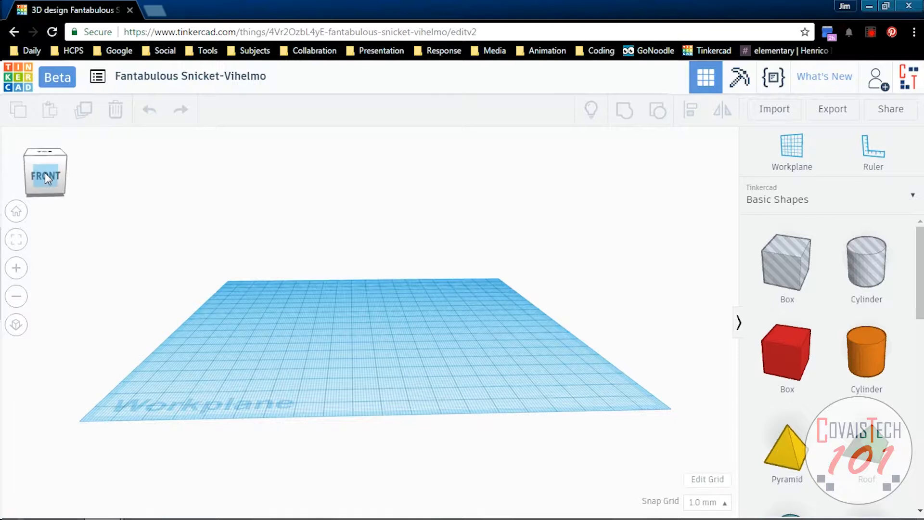
left_click_drag(44, 167, 37, 156)
left_click(37, 156)
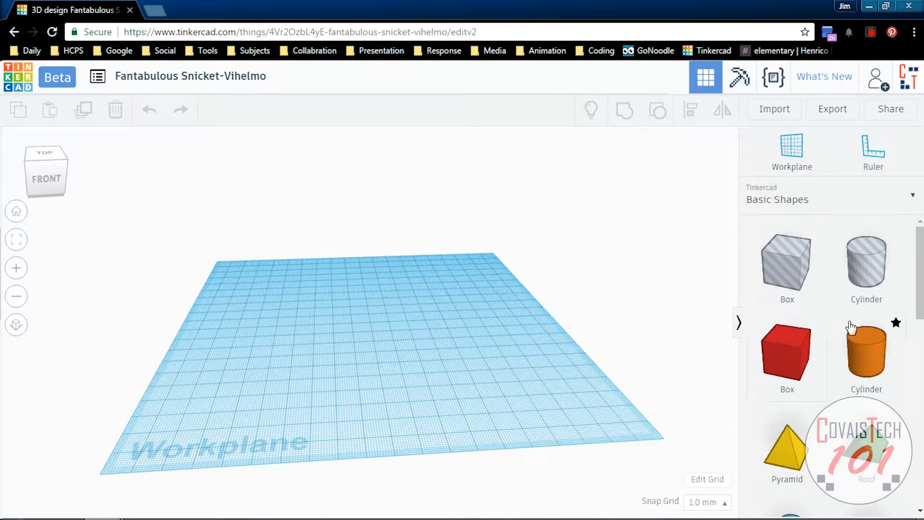
mouse_move(920, 279)
left_mouse_down()
mouse_move(922, 447)
mouse_move(920, 288)
left_mouse_up()
left_click_drag(787, 347, 408, 365)
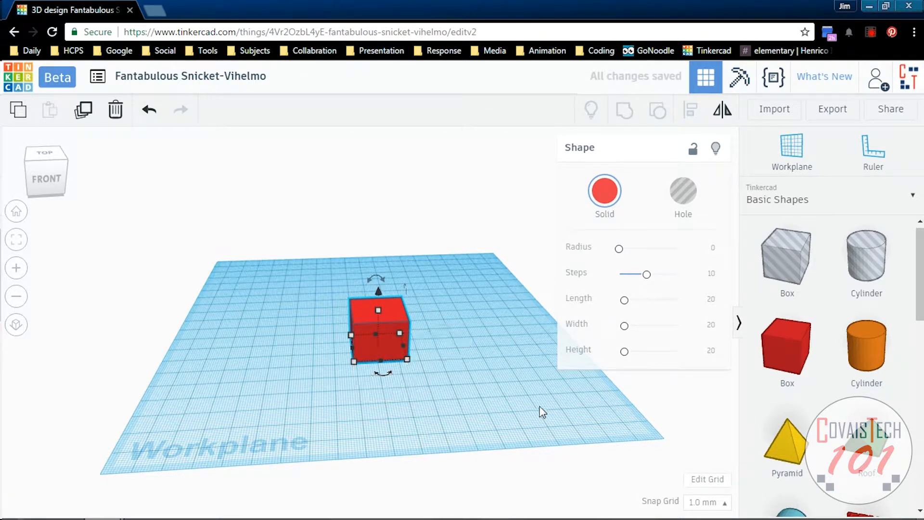
mouse_move(376, 290)
left_mouse_down()
mouse_move(376, 250)
mouse_move(380, 290)
left_mouse_up()
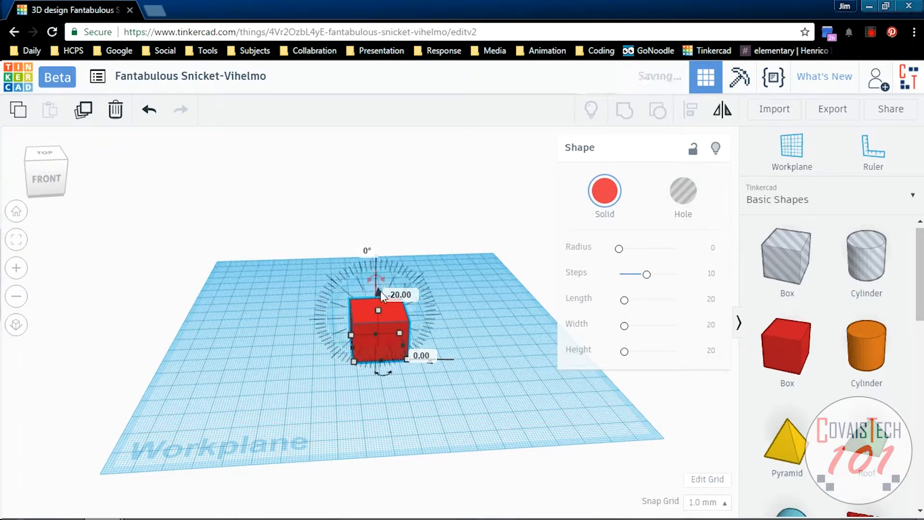
left_click(504, 365)
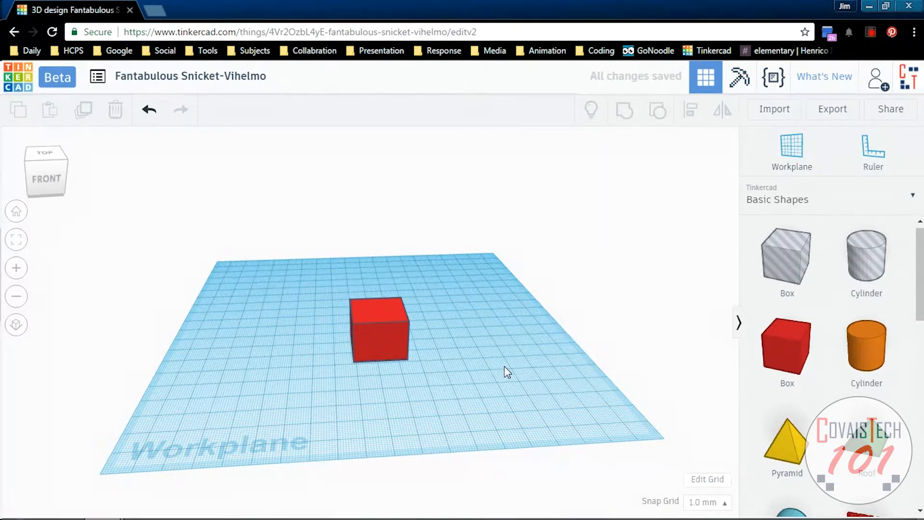
Step: Set the workplane on the red box's top face and place a green roof shape on it
key("w")
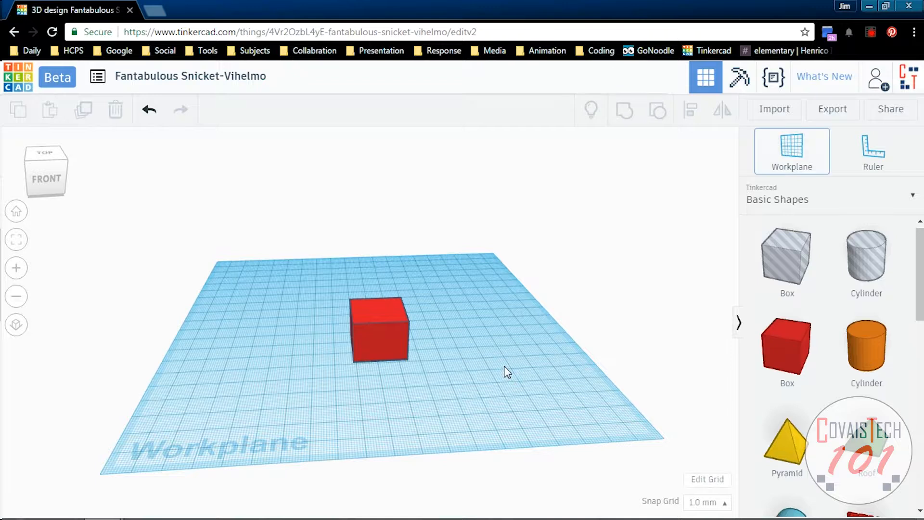
left_click(376, 310)
right_click_drag(553, 365, 533, 348)
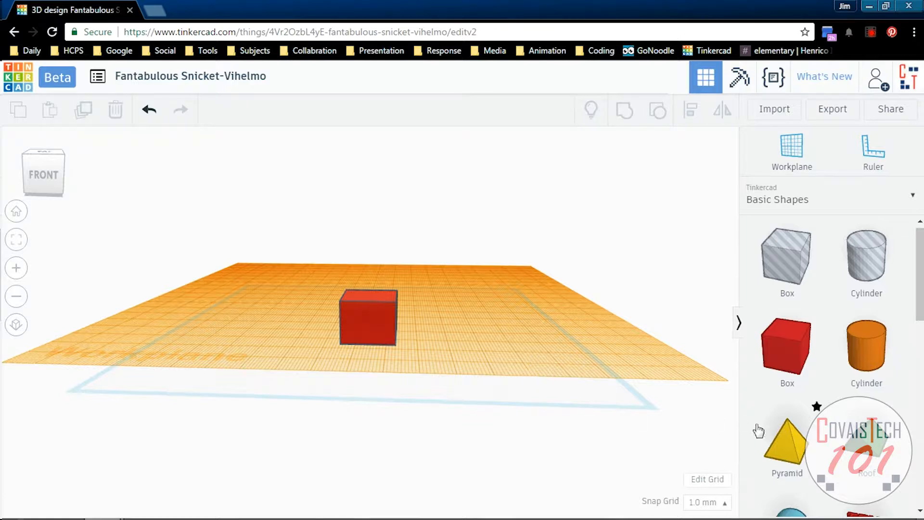
left_click_drag(868, 451, 363, 291)
Step: Resize the green roof from its corners to about 24 by 25 mm so it covers the box's top
right_click_drag(466, 312, 483, 381)
left_click_drag(365, 356, 398, 383)
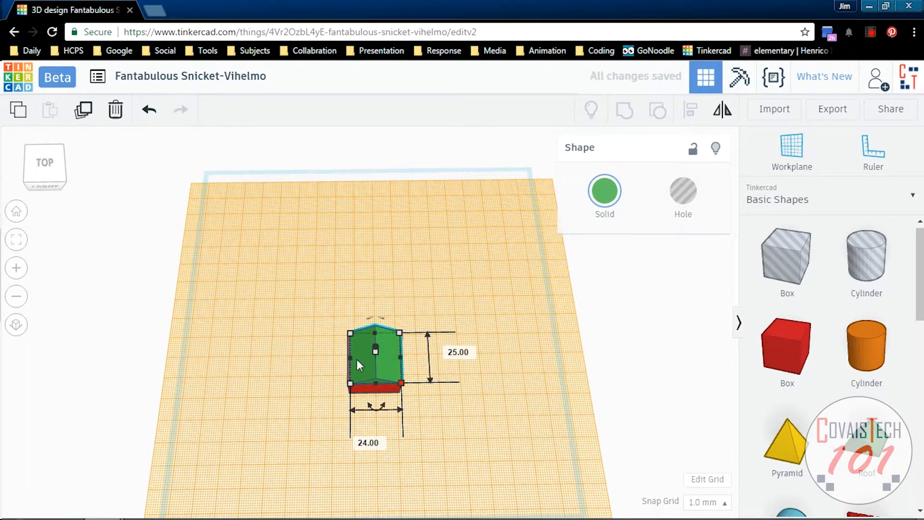
left_click_drag(348, 333, 347, 334)
left_click(499, 427)
right_click_drag(498, 427, 499, 362)
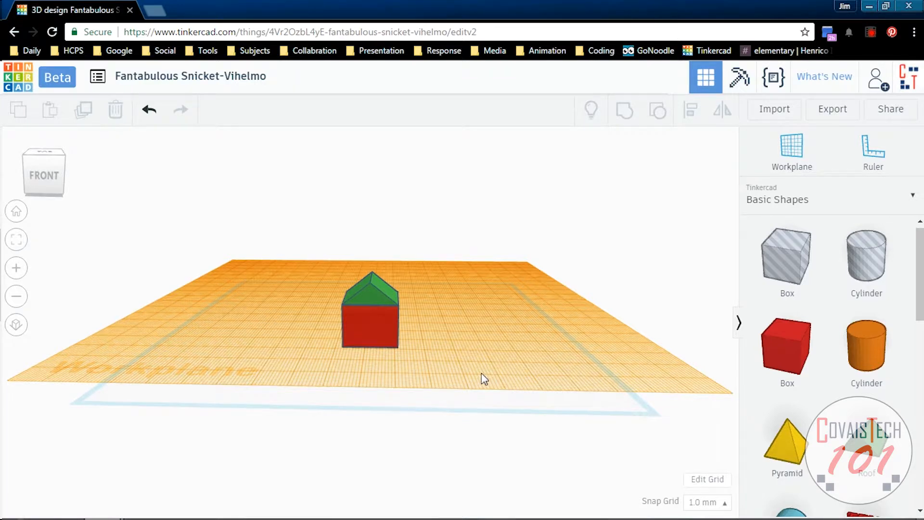
Step: Set the workplane on the house's front wall and place another solid box on it
key("w")
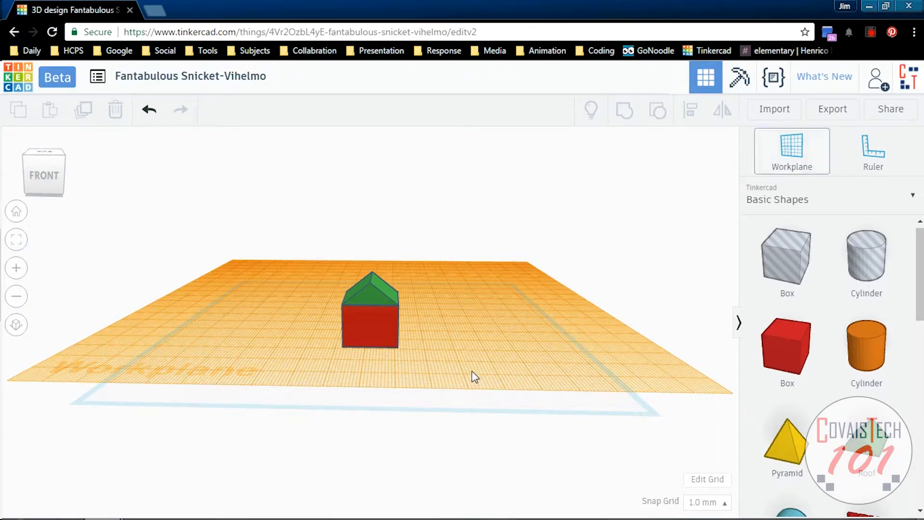
left_click(373, 328)
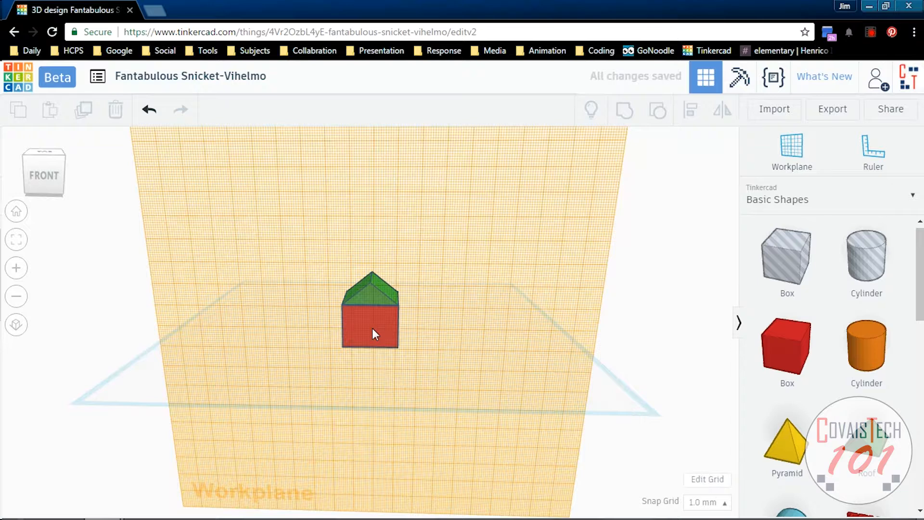
mouse_move(552, 374)
right_mouse_down()
mouse_move(336, 371)
mouse_move(539, 385)
right_mouse_up()
scroll(784, 233, "down", 3)
left_click_drag(784, 233, 416, 371)
Step: Shrink the box on the front wall to window size and stretch it outward to 52 mm
left_click(444, 411)
right_click_drag(443, 412, 404, 414)
left_click_drag(375, 398, 333, 344)
right_click_drag(357, 380, 226, 379)
left_click_drag(262, 319, 193, 330)
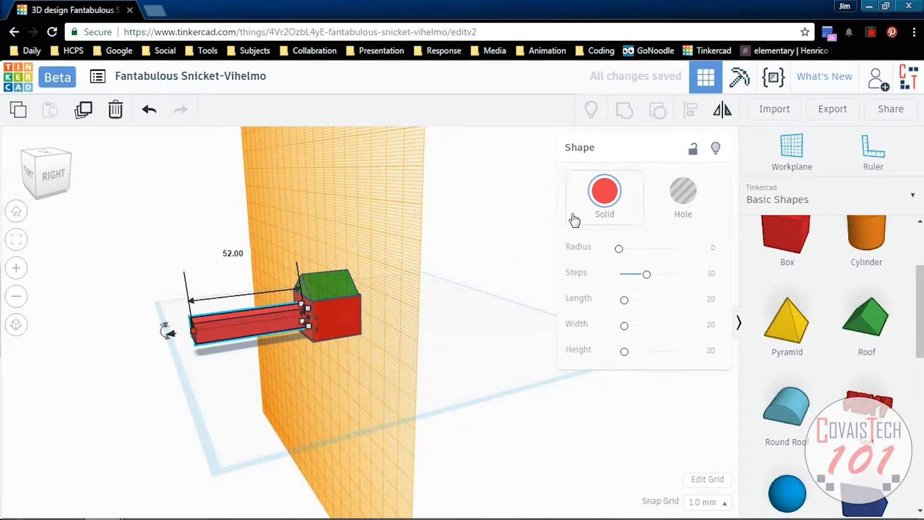
Step: Turn the long window box into a hole and move it 39 mm backward through the house
left_click(682, 198)
left_click_drag(167, 331, 258, 325)
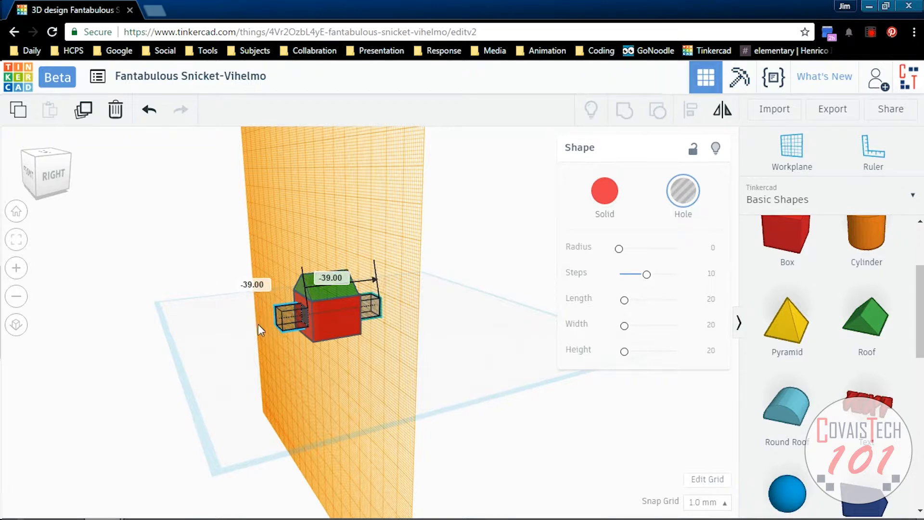
left_click(309, 383)
Step: Return to the base workplane and group the box, roof and window hole to cut the opening
right_click_drag(275, 377, 405, 419)
right_click_drag(469, 344, 468, 388)
left_click_drag(456, 274, 284, 437)
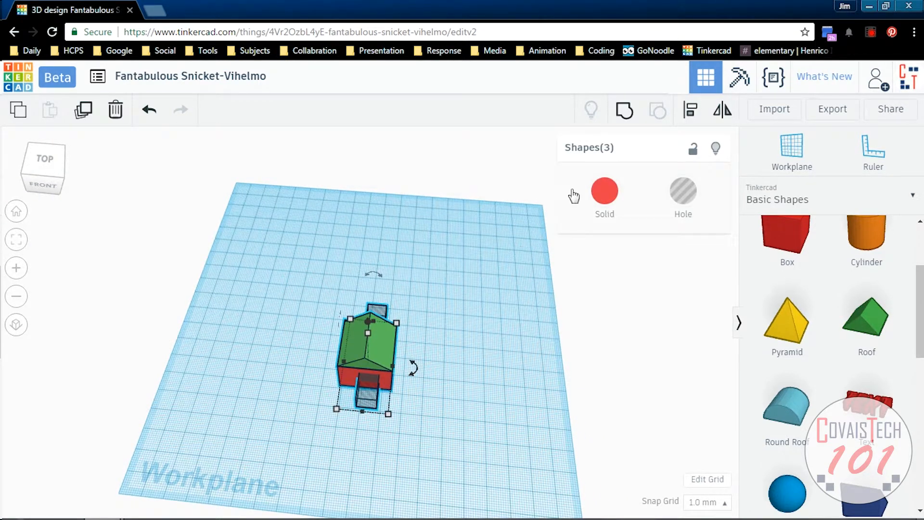
left_click(624, 111)
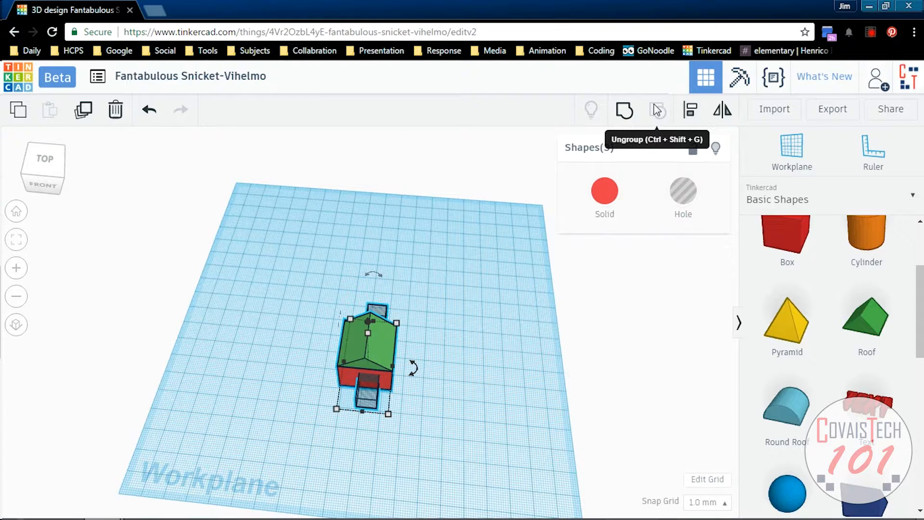
left_click(625, 111)
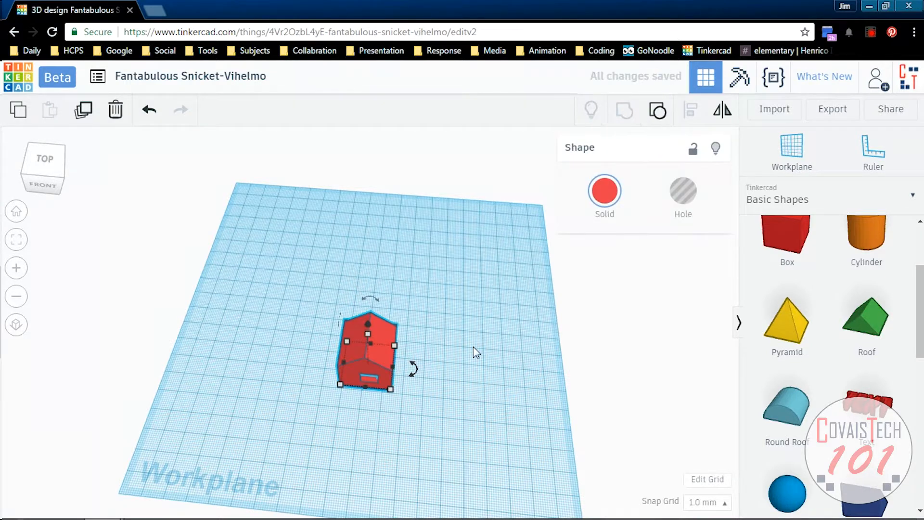
left_click(457, 390)
Step: Examine the grouped house and its window opening from the front, above and up close, ending in the home view
right_click_drag(457, 391, 468, 316)
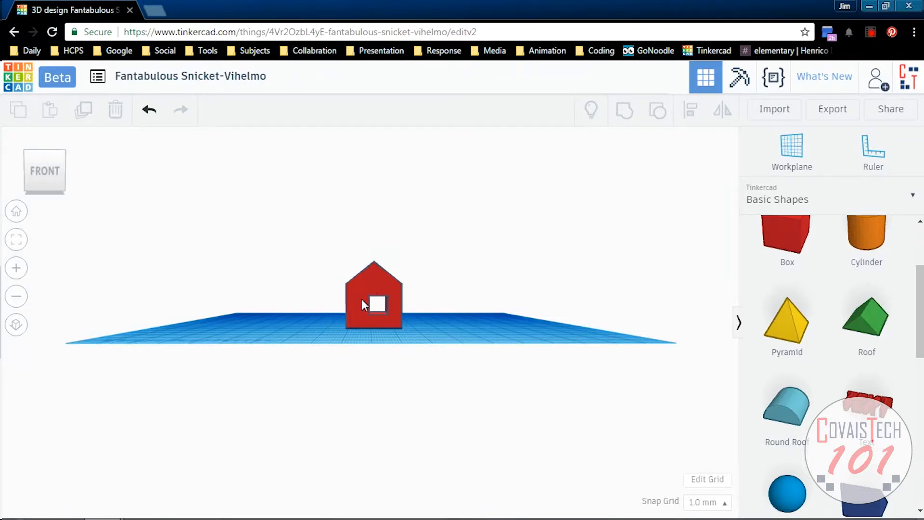
mouse_move(486, 303)
right_mouse_down()
mouse_move(468, 332)
mouse_move(423, 318)
mouse_move(357, 327)
mouse_move(459, 317)
mouse_move(501, 325)
mouse_move(492, 317)
right_mouse_up()
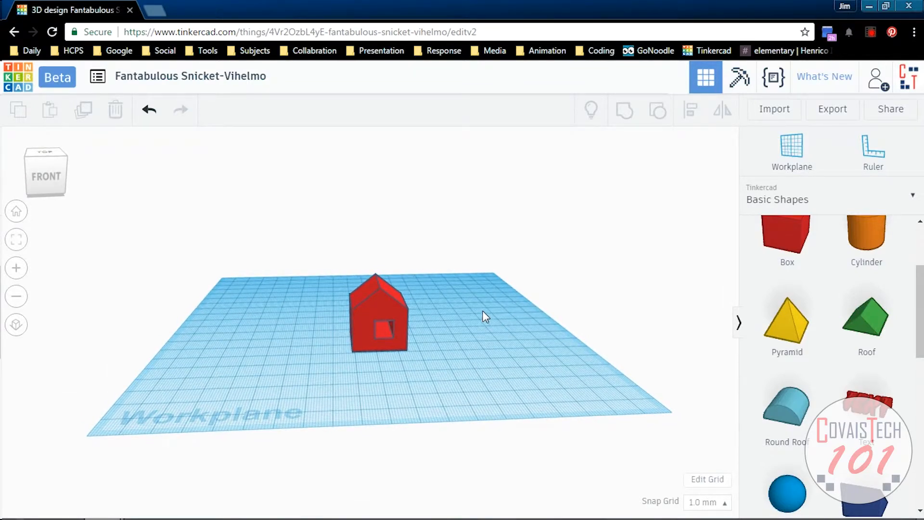
right_click_drag(298, 303, 309, 335)
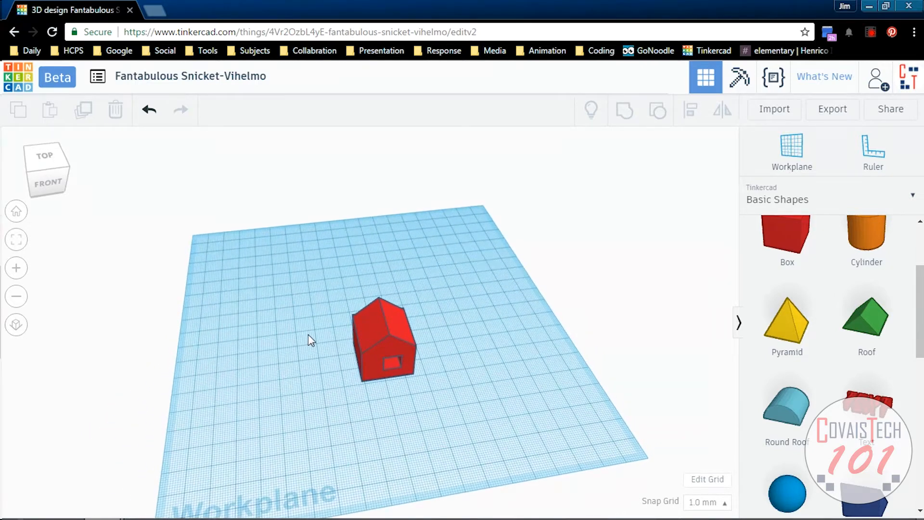
left_click(16, 212)
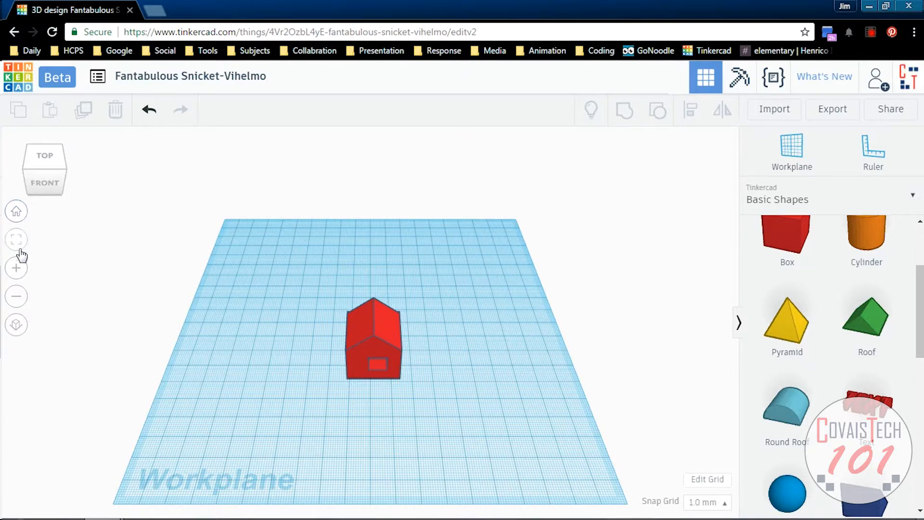
left_click(16, 269)
left_click(16, 268)
left_click(16, 268)
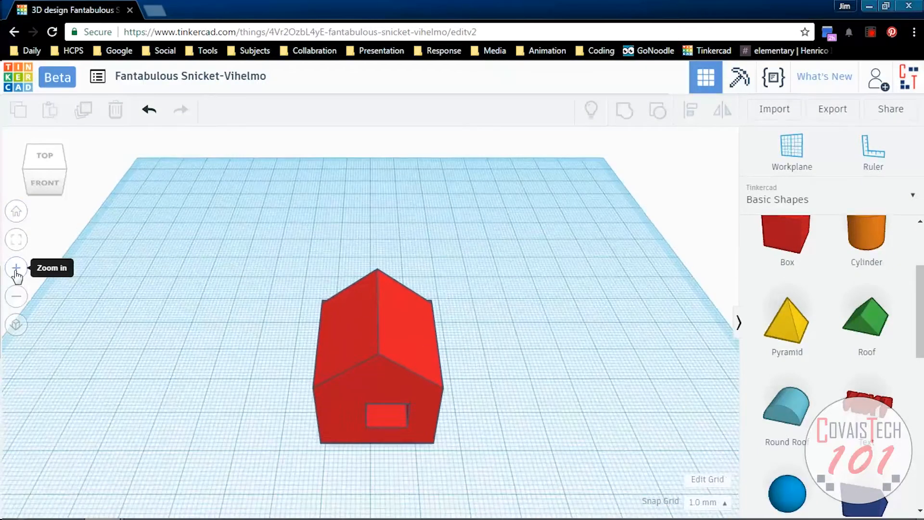
right_click_drag(96, 356, 54, 285)
left_click(16, 296)
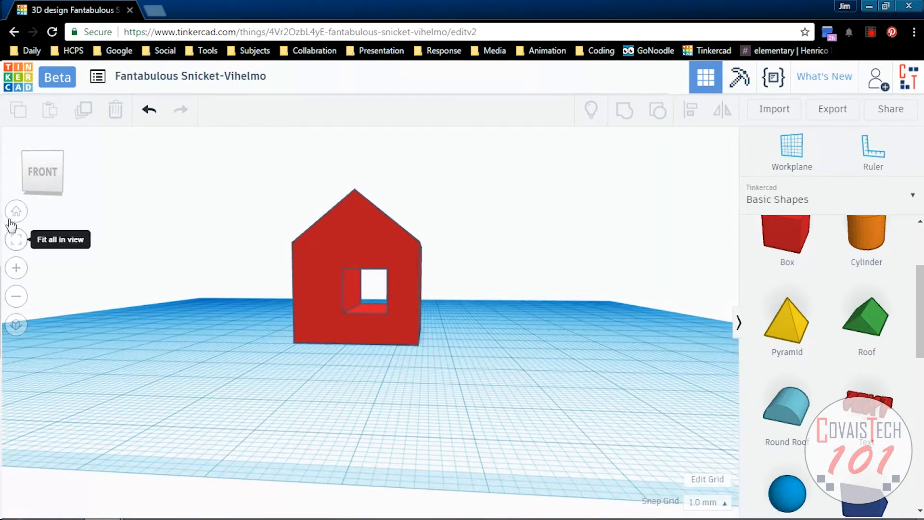
left_click(16, 296)
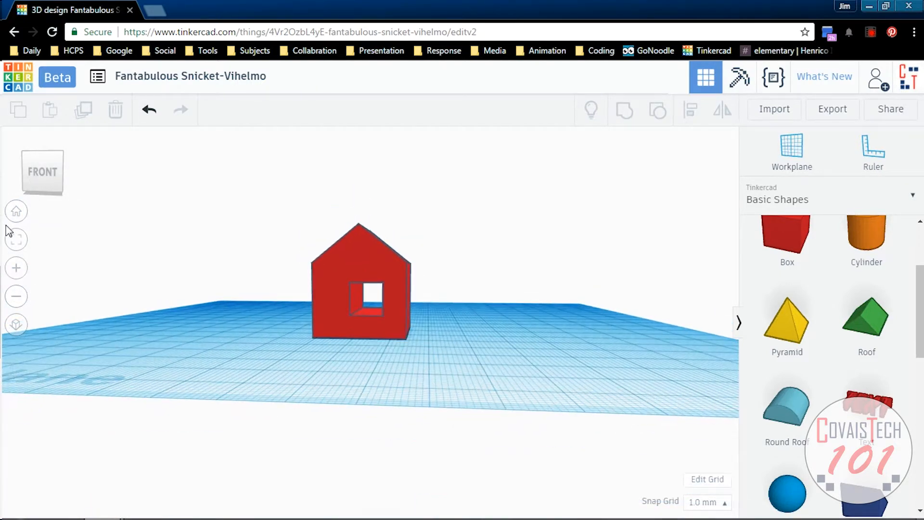
left_click(17, 211)
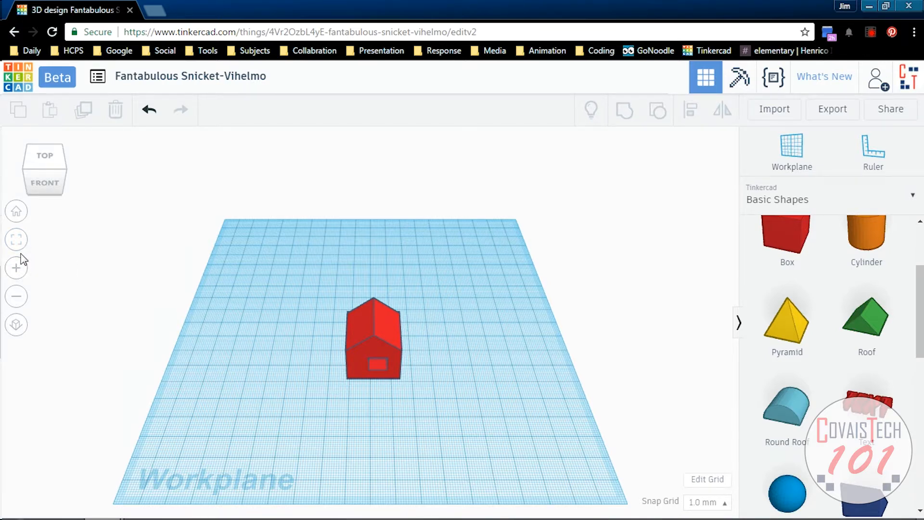
Step: Rename the design "My First Design"
left_click(128, 78)
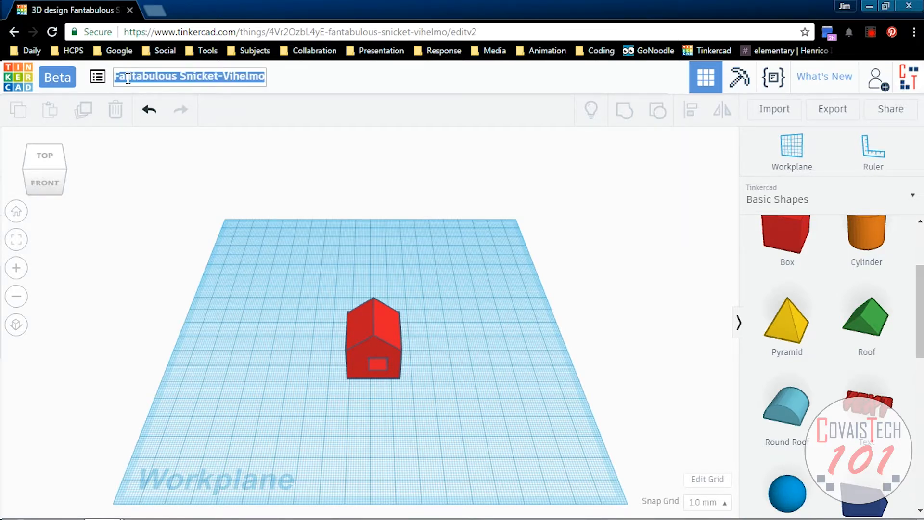
type("My First Design")
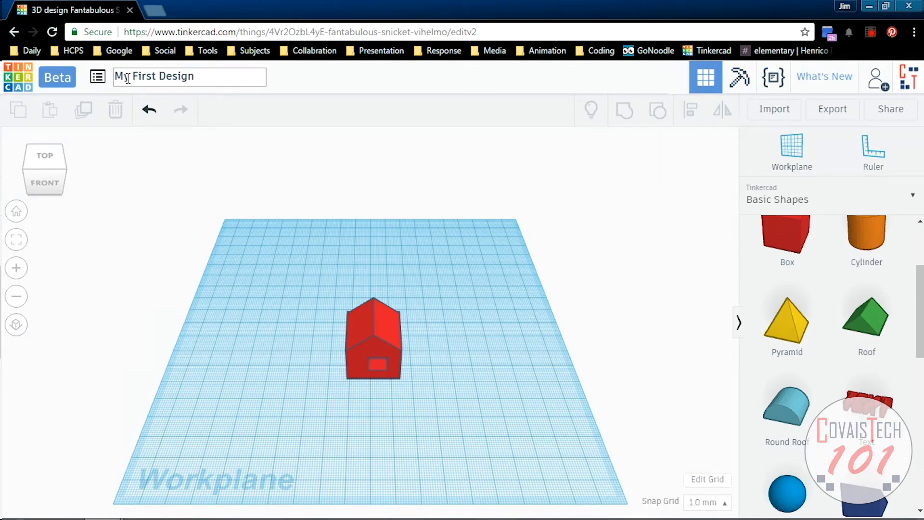
left_click(200, 157)
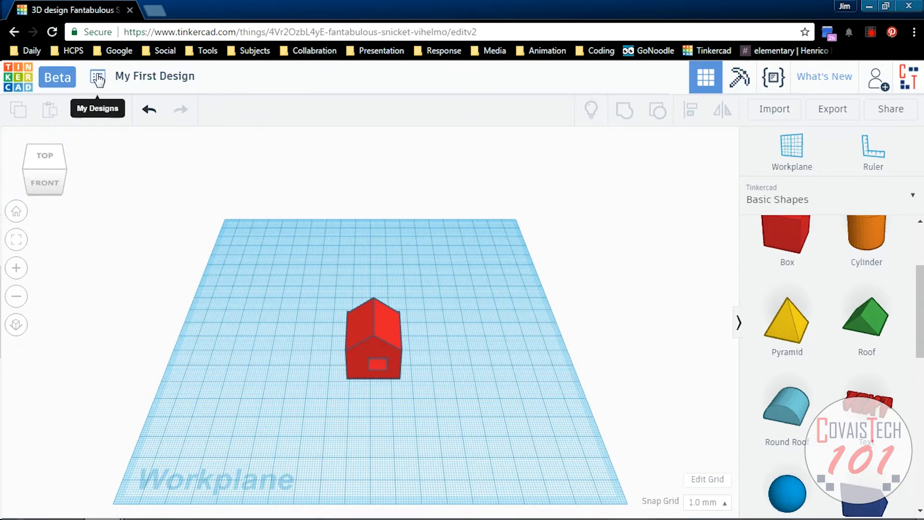
Step: Open the properties of the current design in My Designs, set its visibility to Public and save the changes
left_click(98, 79)
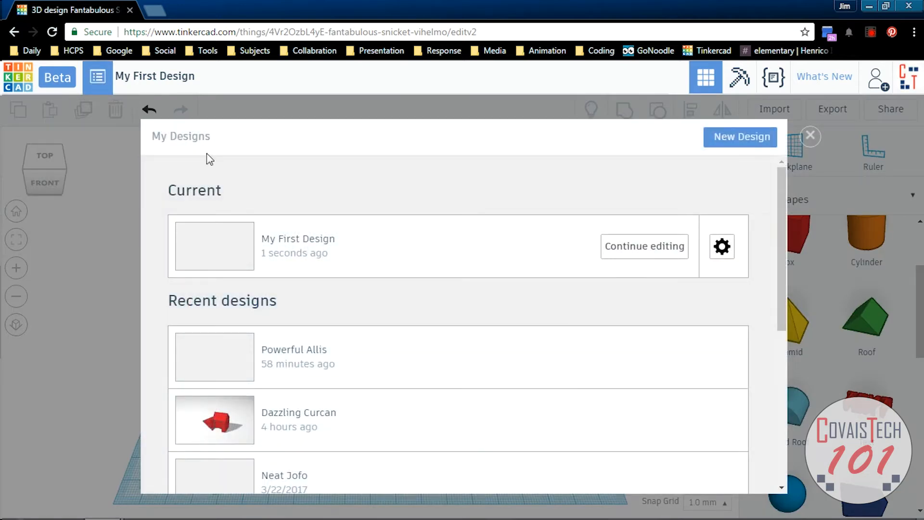
left_click(722, 247)
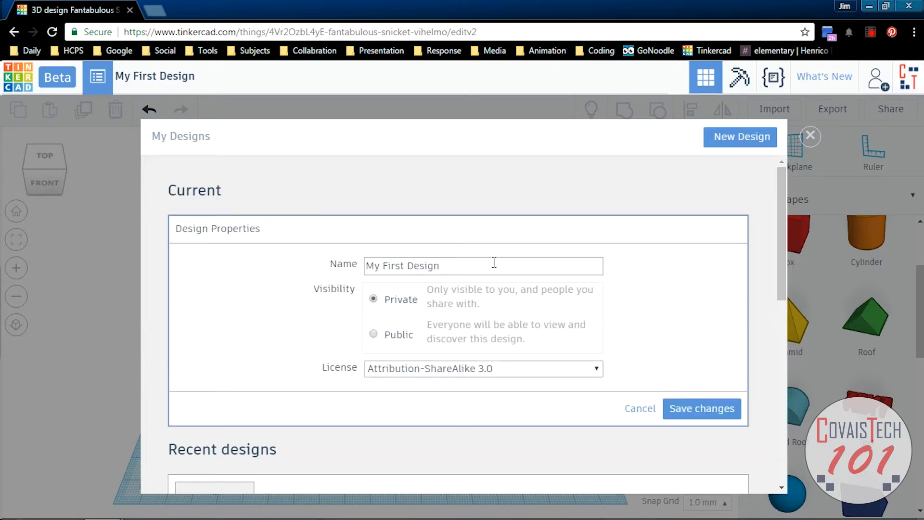
left_click(373, 333)
left_click(696, 408)
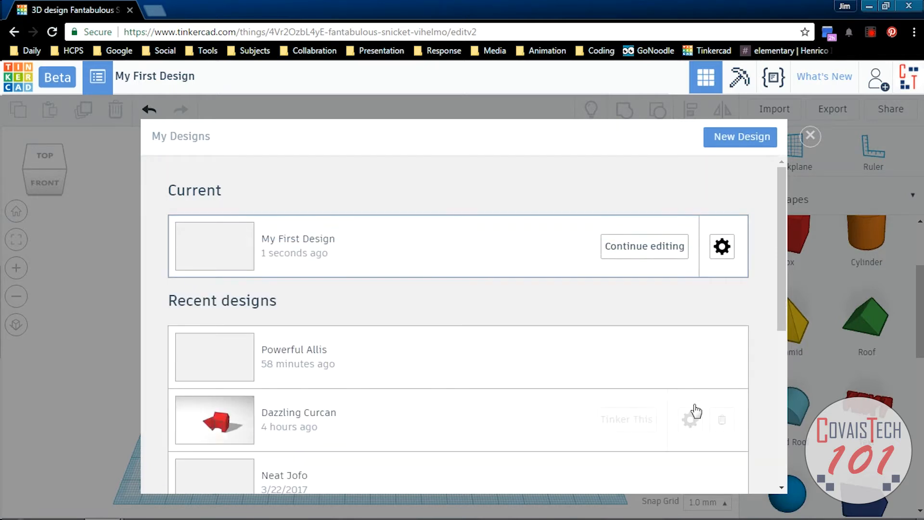